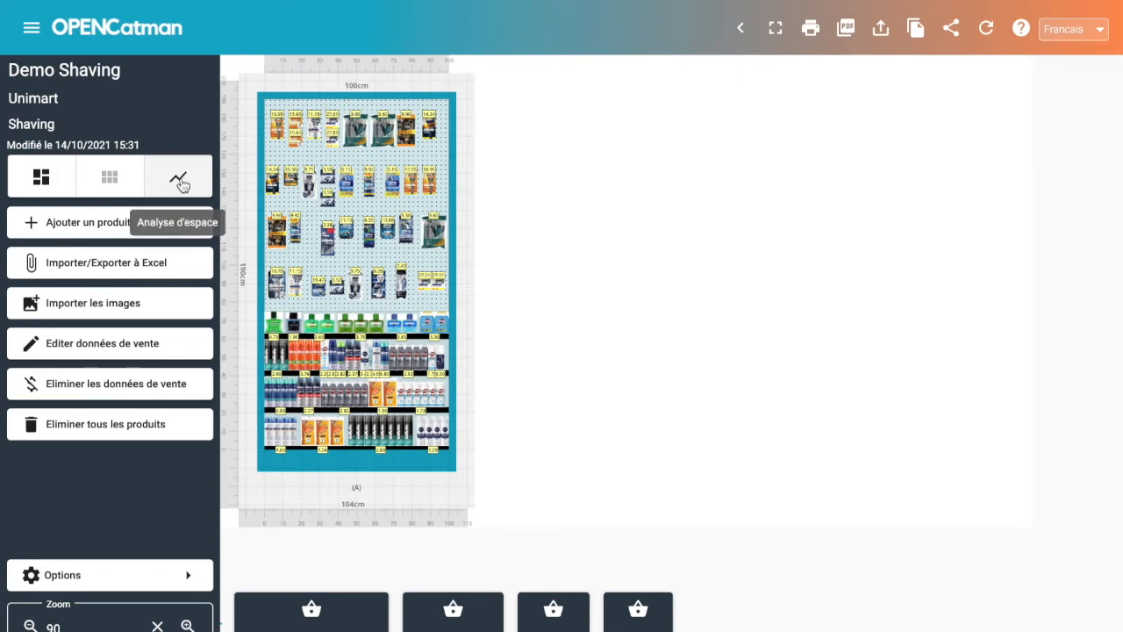
# Open the space analysis of the Demo Shaving planogram and choose Facings minimum as the analysis type.
pyautogui.click(178, 180)
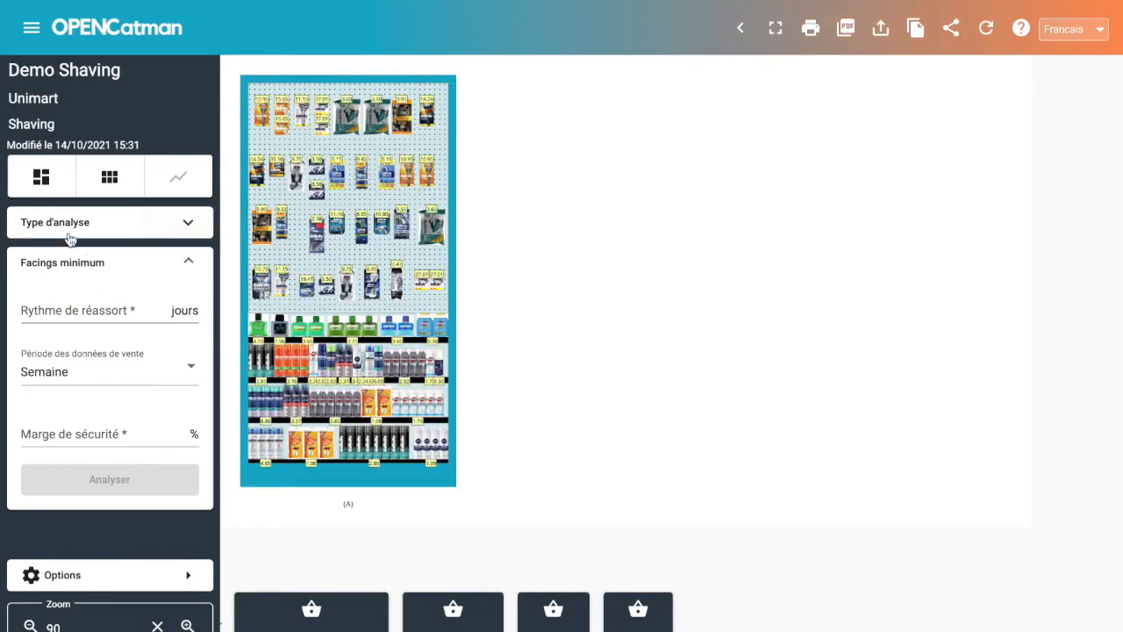
pyautogui.click(185, 225)
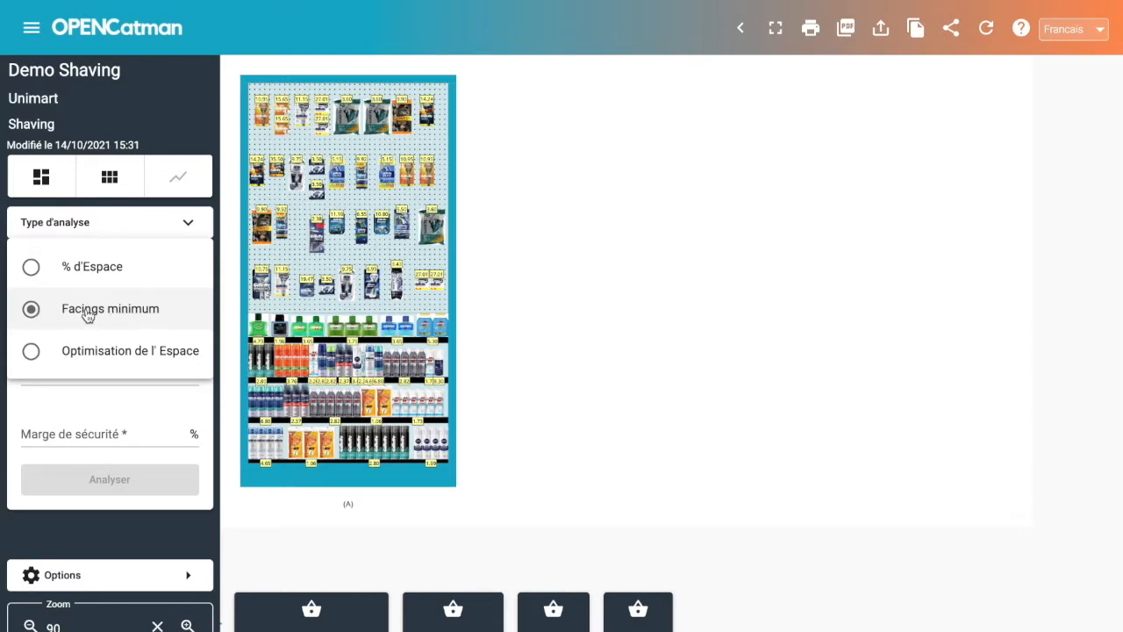
pyautogui.click(86, 314)
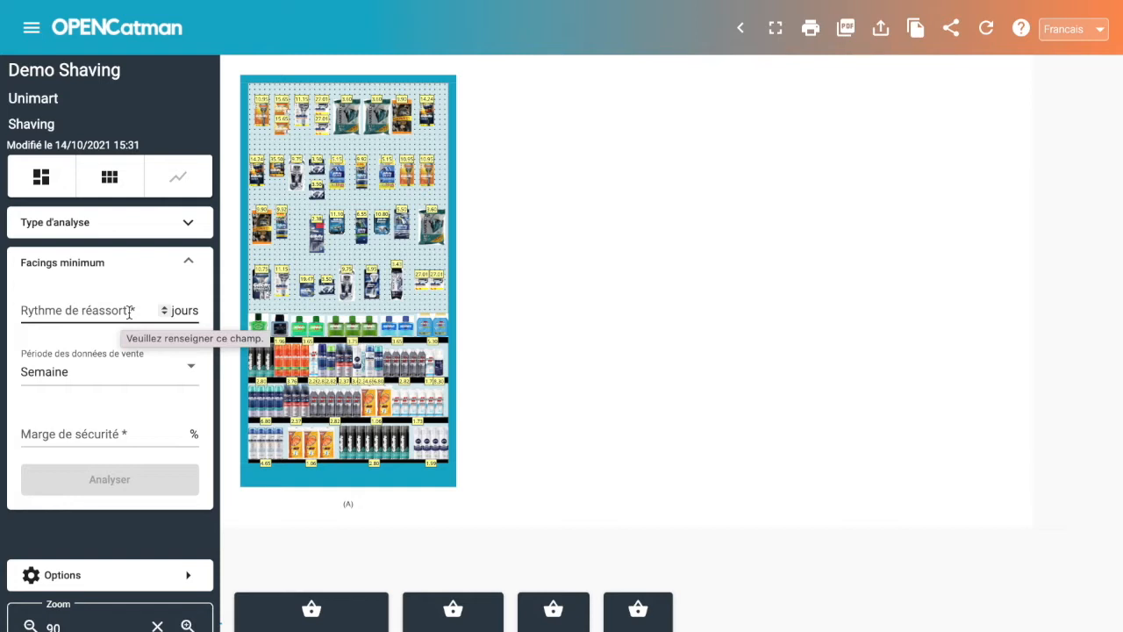
# Run the minimum facings analysis with a restocking rhythm of 2 days and a safety margin of 20%.
pyautogui.click(129, 313)
pyautogui.write('2')
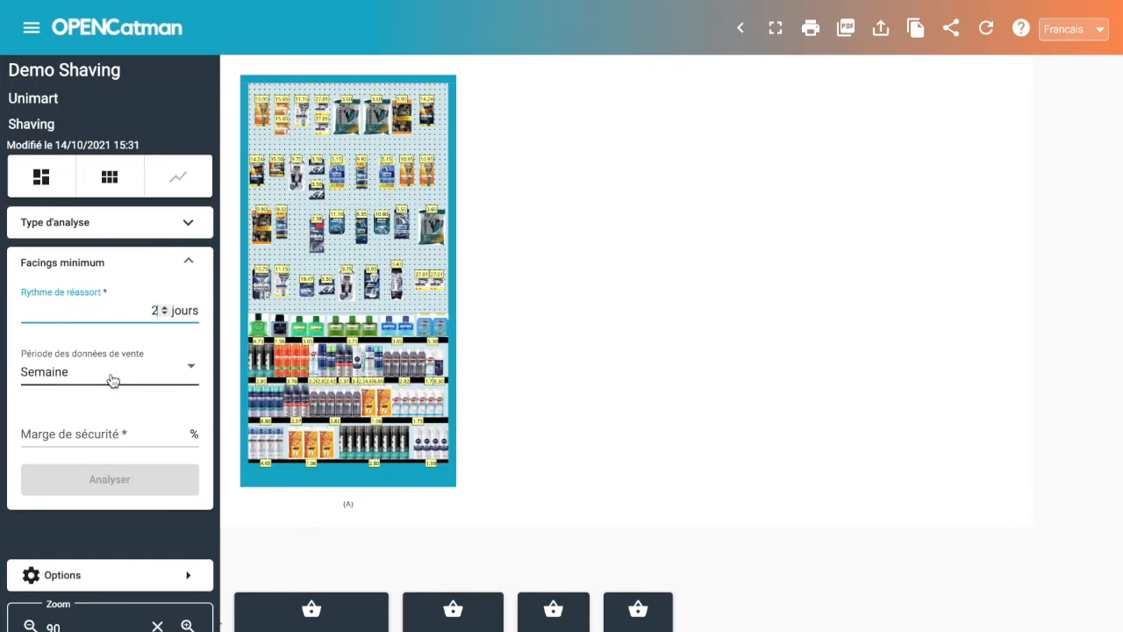
pyautogui.click(96, 431)
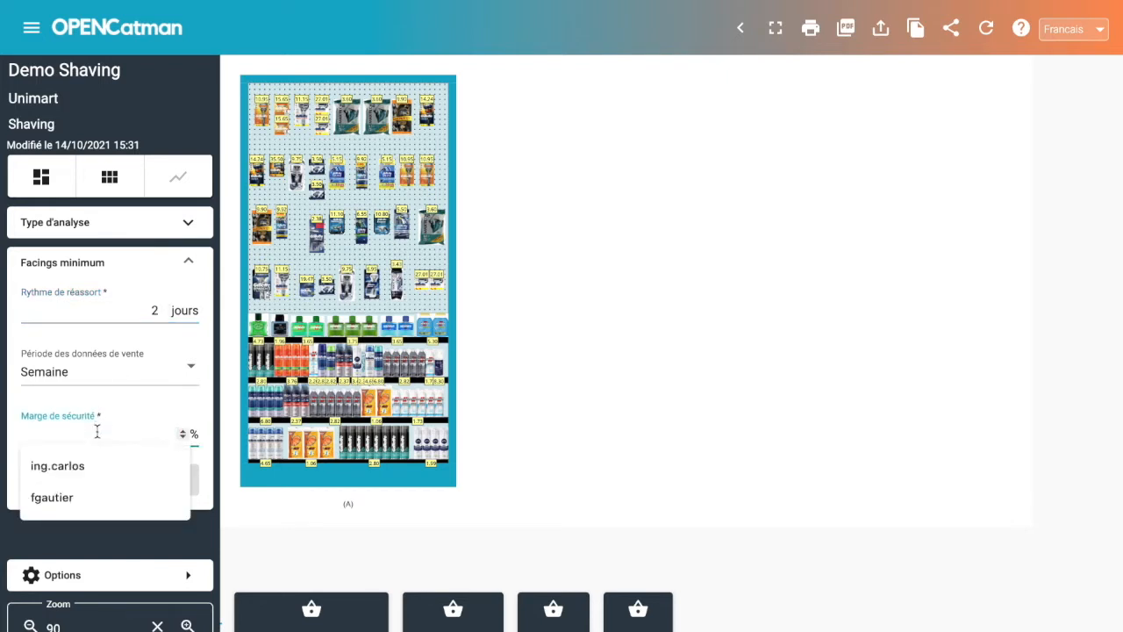
pyautogui.write('20')
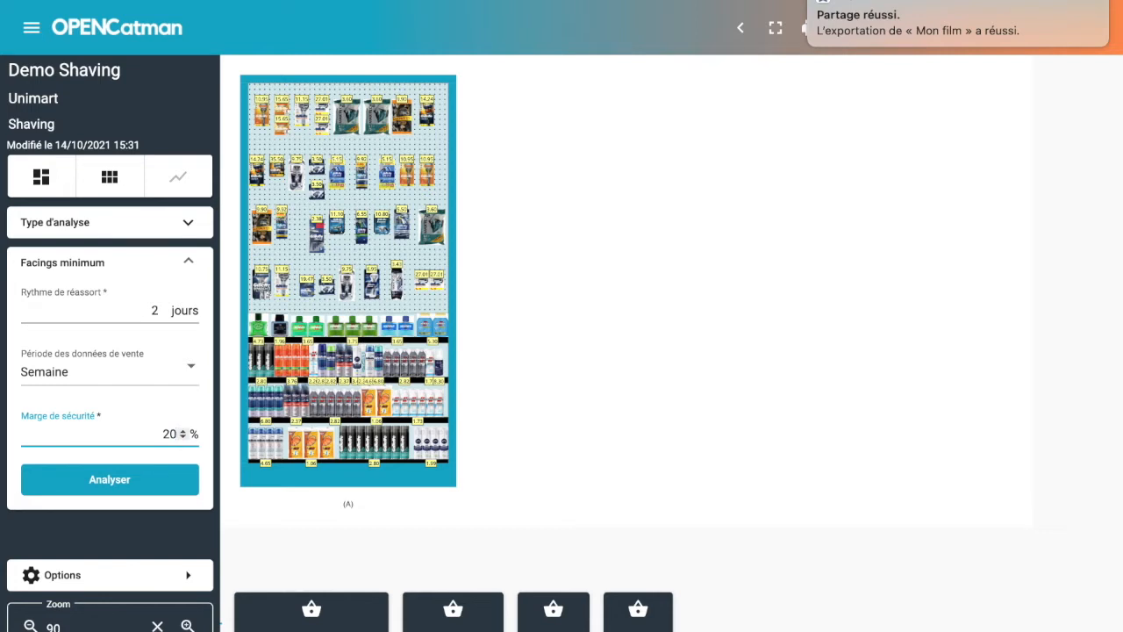
pyautogui.click(81, 478)
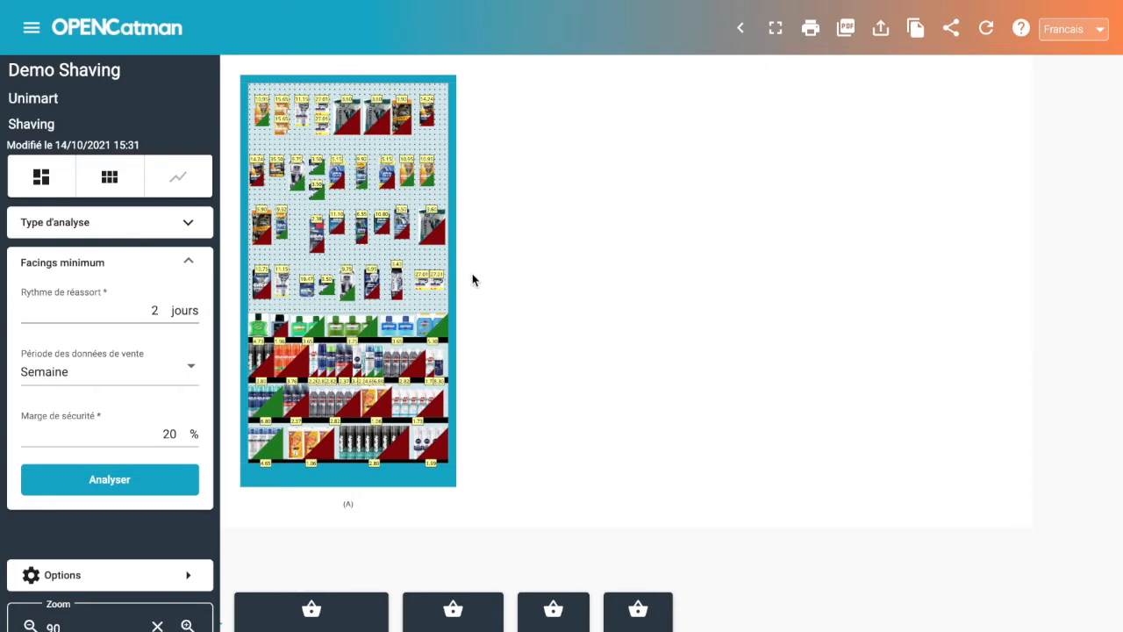
# Check the segment and sales data of Après-rasage Green Tonic MENNEN, leaving them as they are.
pyautogui.moveTo(382, 329)
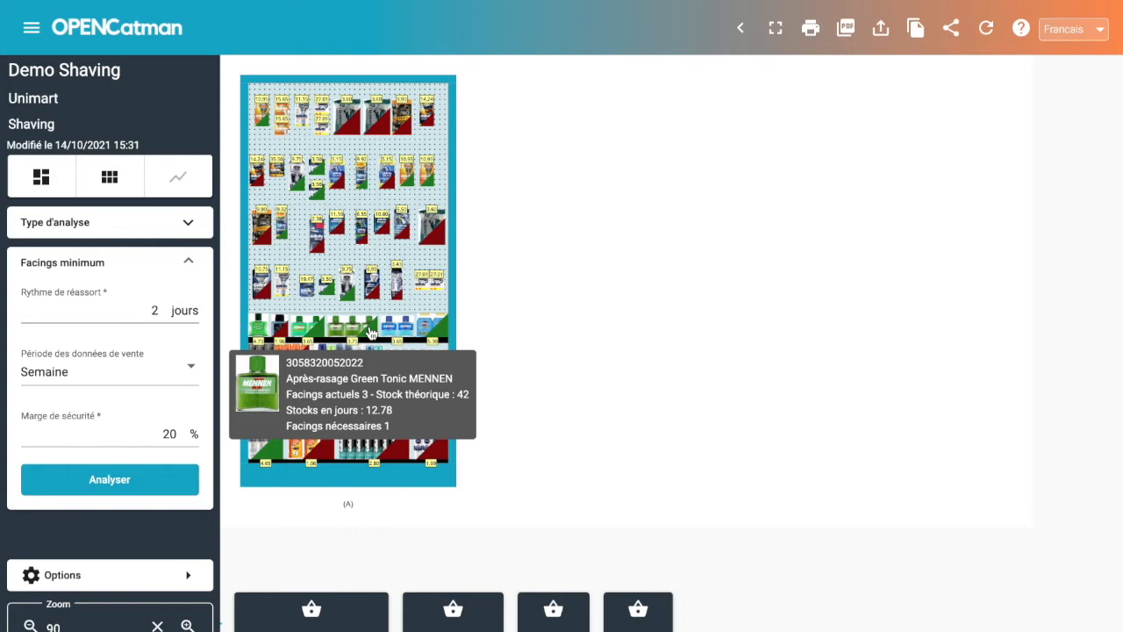
pyautogui.rightClick(371, 332)
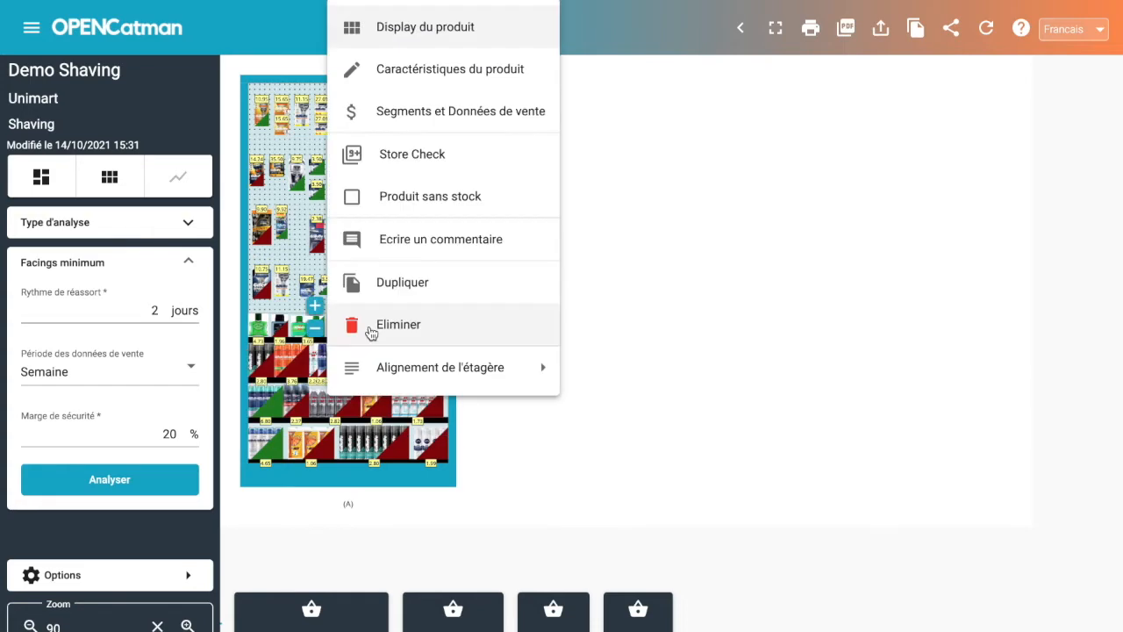
pyautogui.click(404, 112)
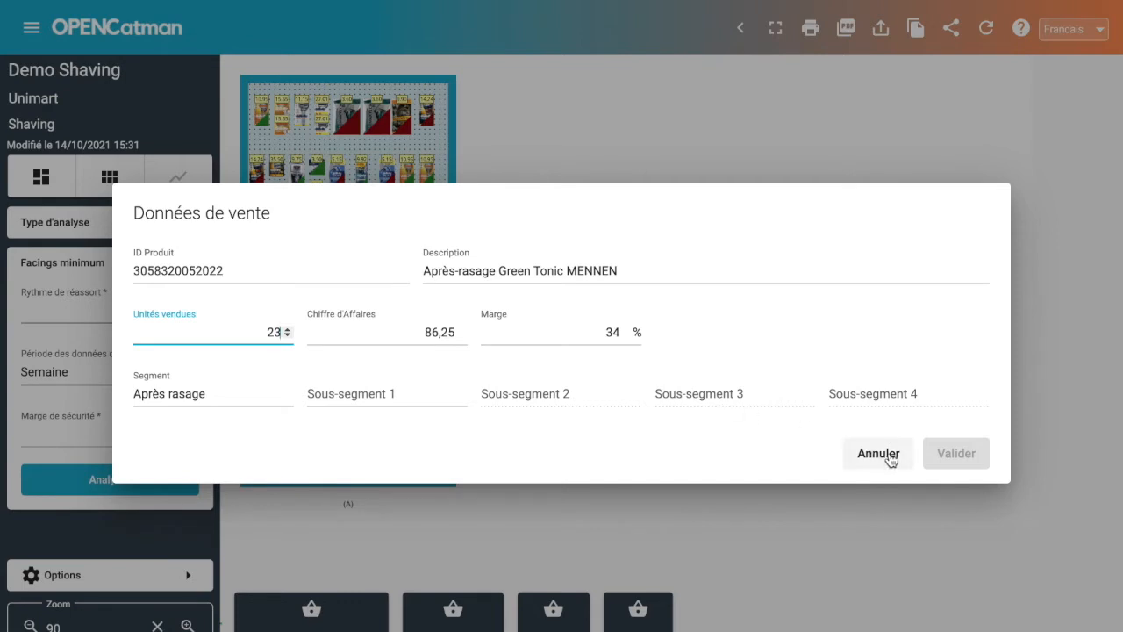
pyautogui.click(878, 453)
# Remove one facing each from Après-rasage Green Tonic MENNEN and the green aftershave directly to its left on the shelf.
pyautogui.moveTo(341, 325)
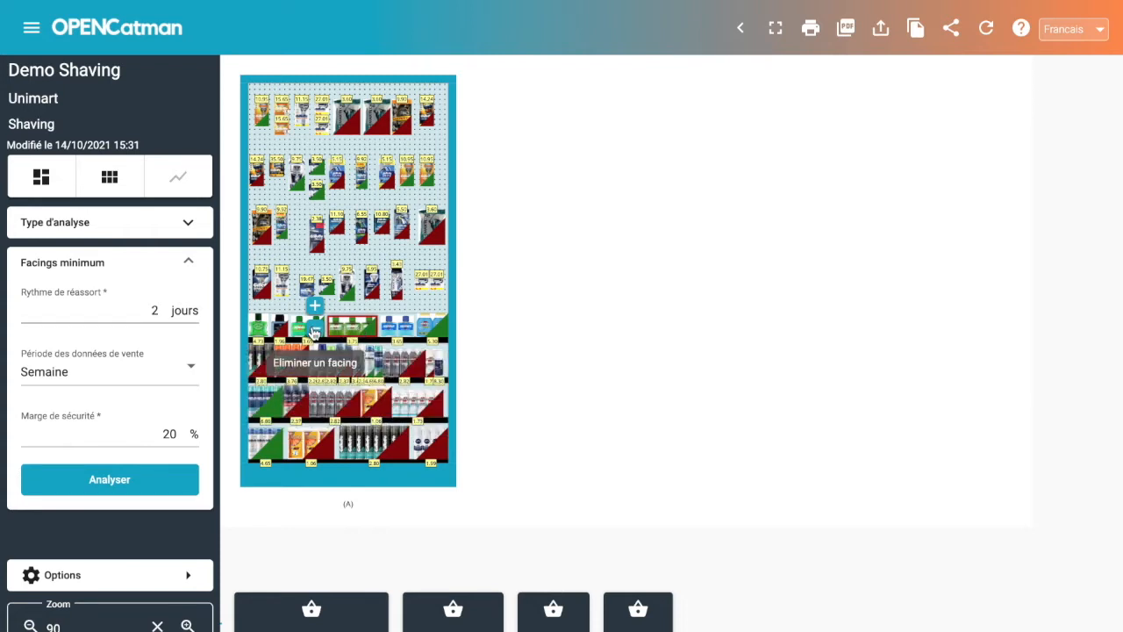
pyautogui.click(315, 331)
pyautogui.click(315, 333)
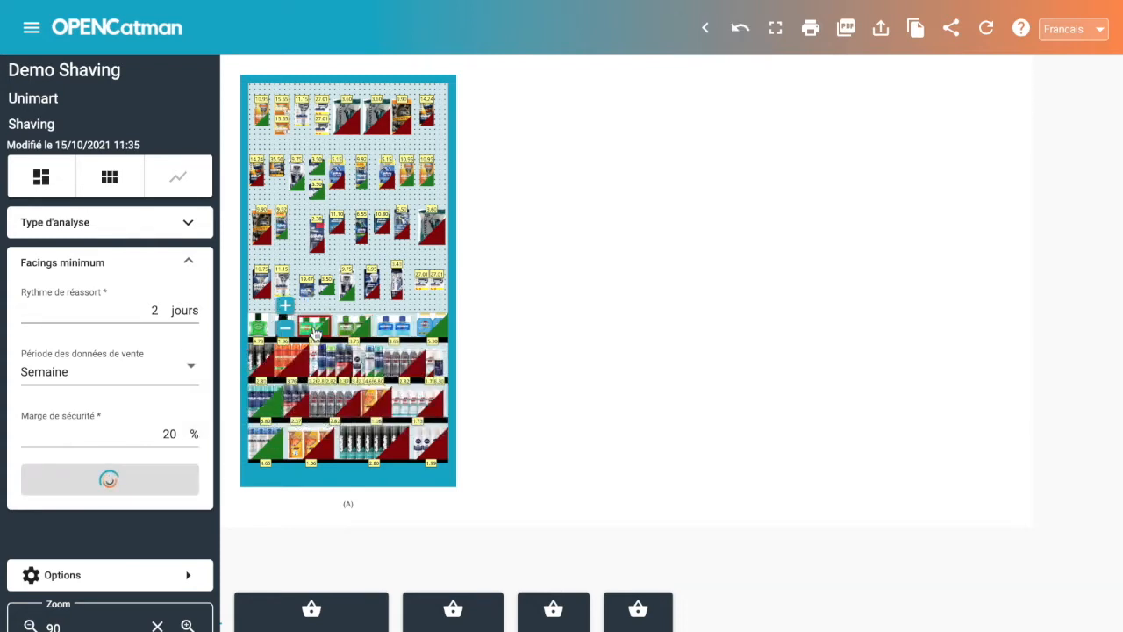
pyautogui.moveTo(360, 328)
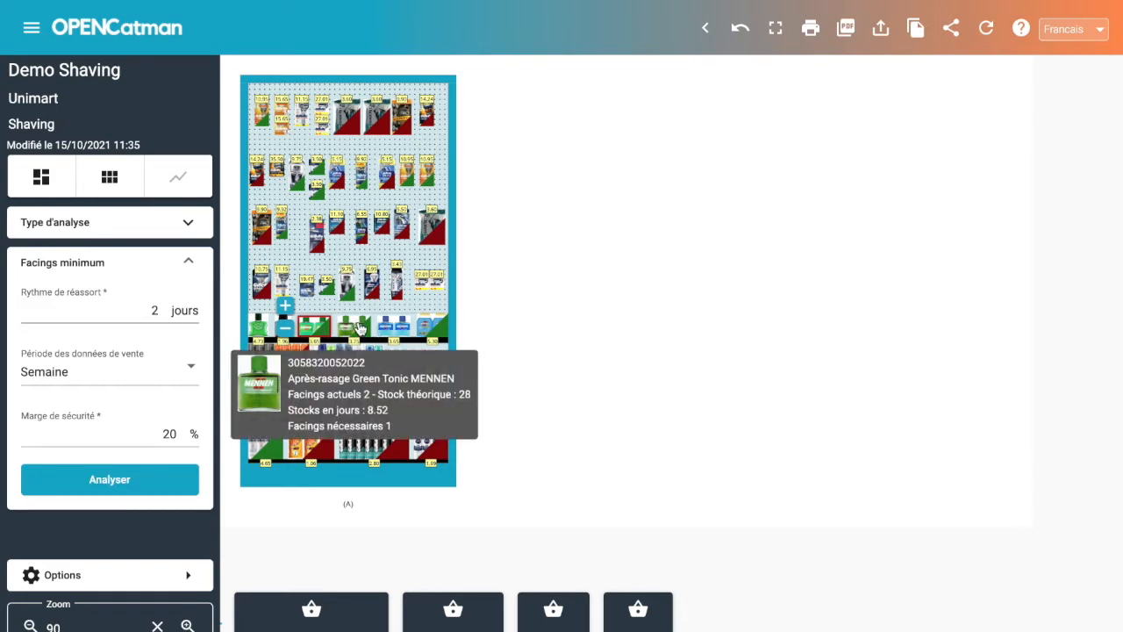
pyautogui.moveTo(316, 329)
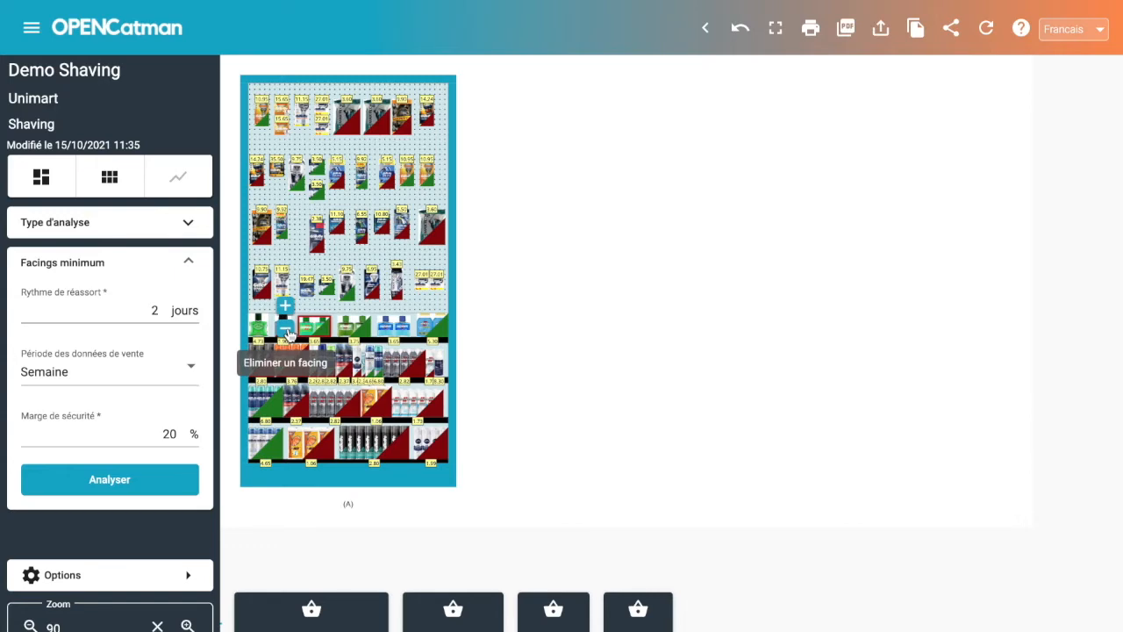
pyautogui.click(287, 332)
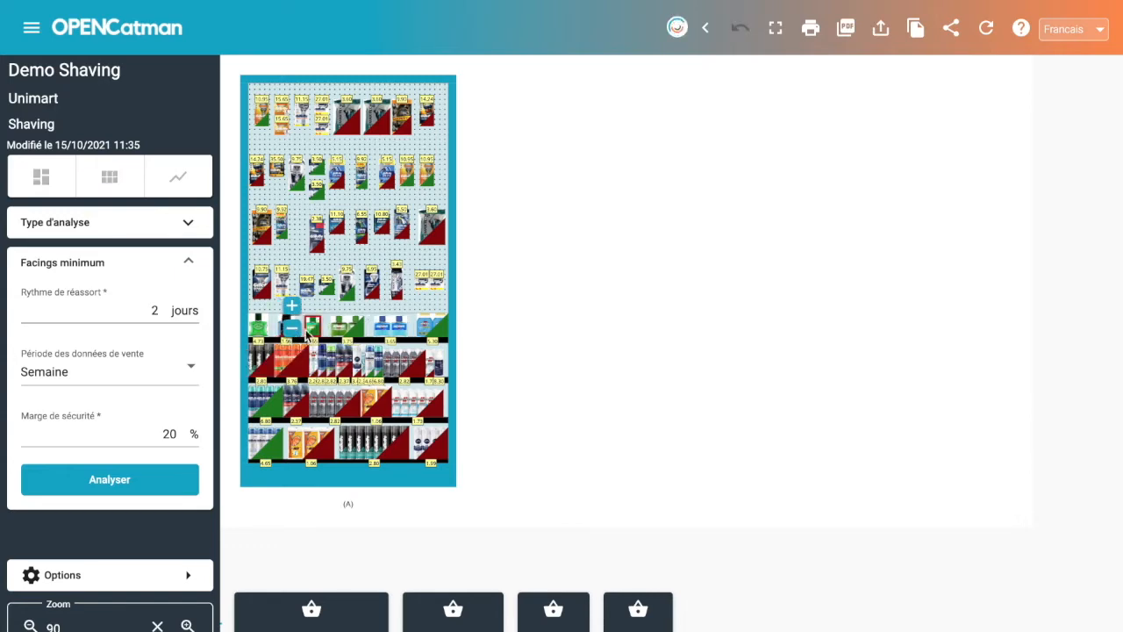
# Remove one facing from the Baume énergisant après-rasage MENNEN at the right end of the aftershave shelf.
pyautogui.moveTo(438, 334)
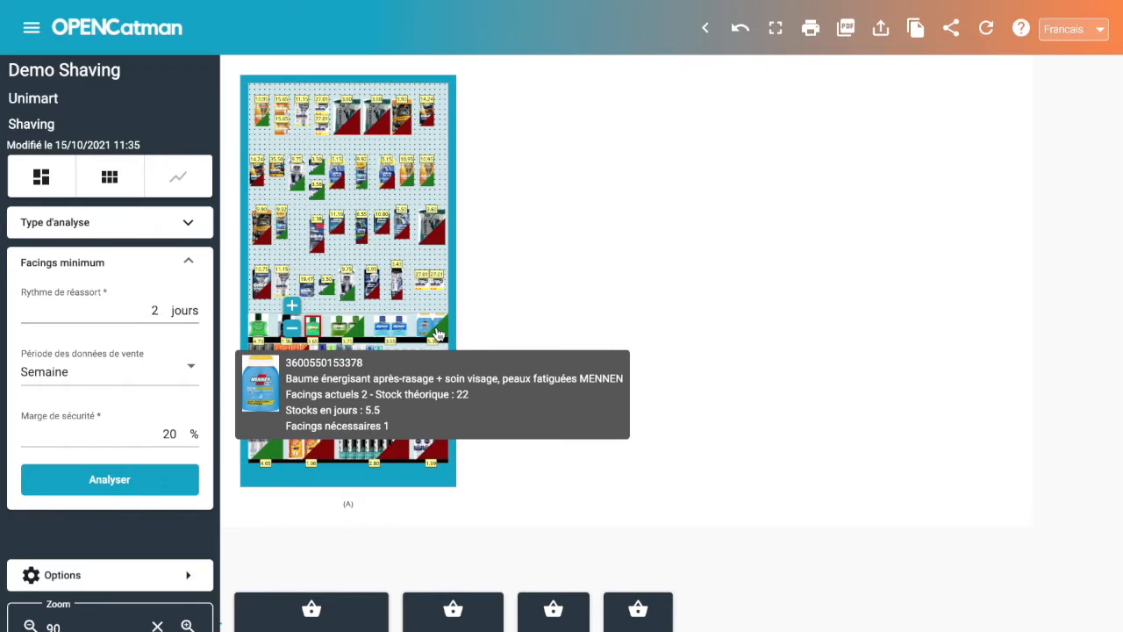
pyautogui.click(437, 334)
pyautogui.moveTo(408, 332)
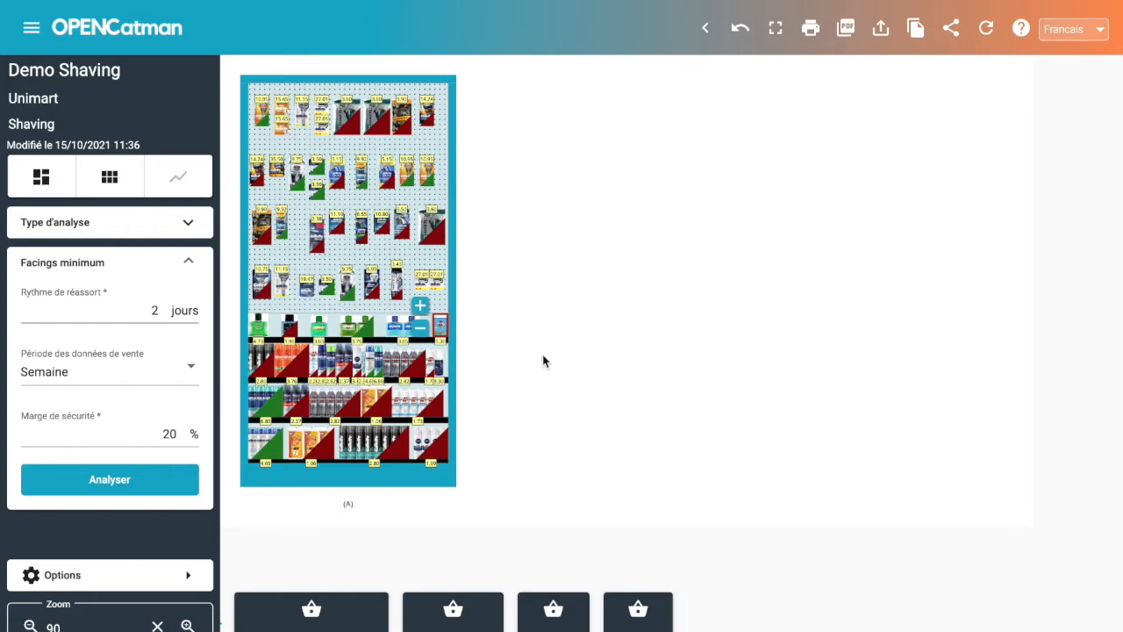
# Add three facings to the black aftershave bottle on the aftershave shelf.
pyautogui.moveTo(292, 330)
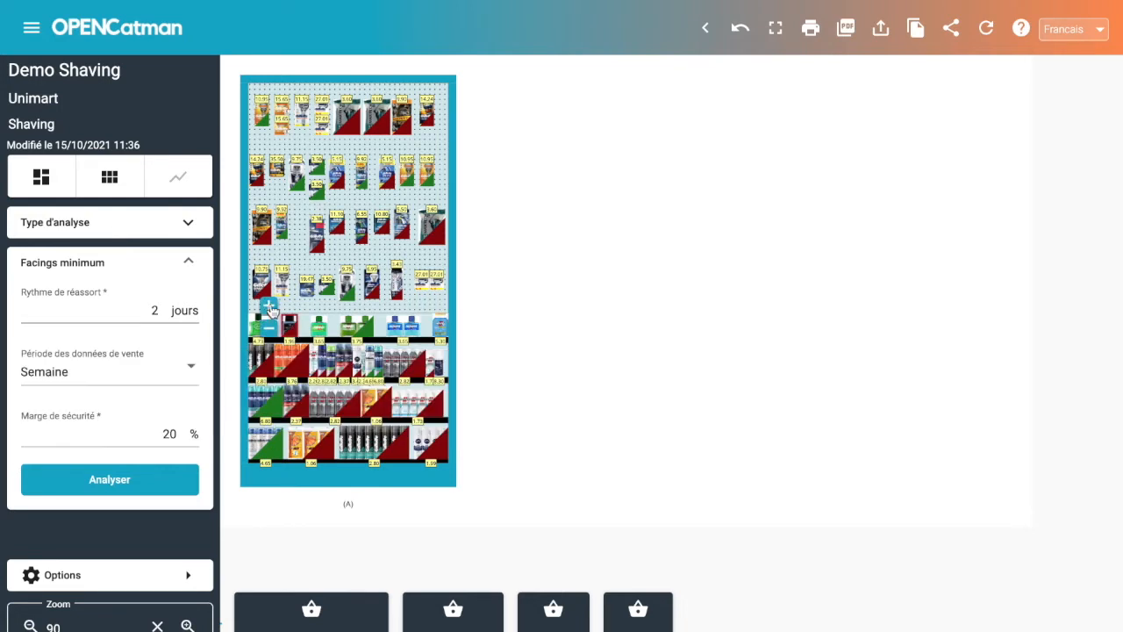
pyautogui.click(267, 303)
pyautogui.click(267, 303)
pyautogui.click(266, 303)
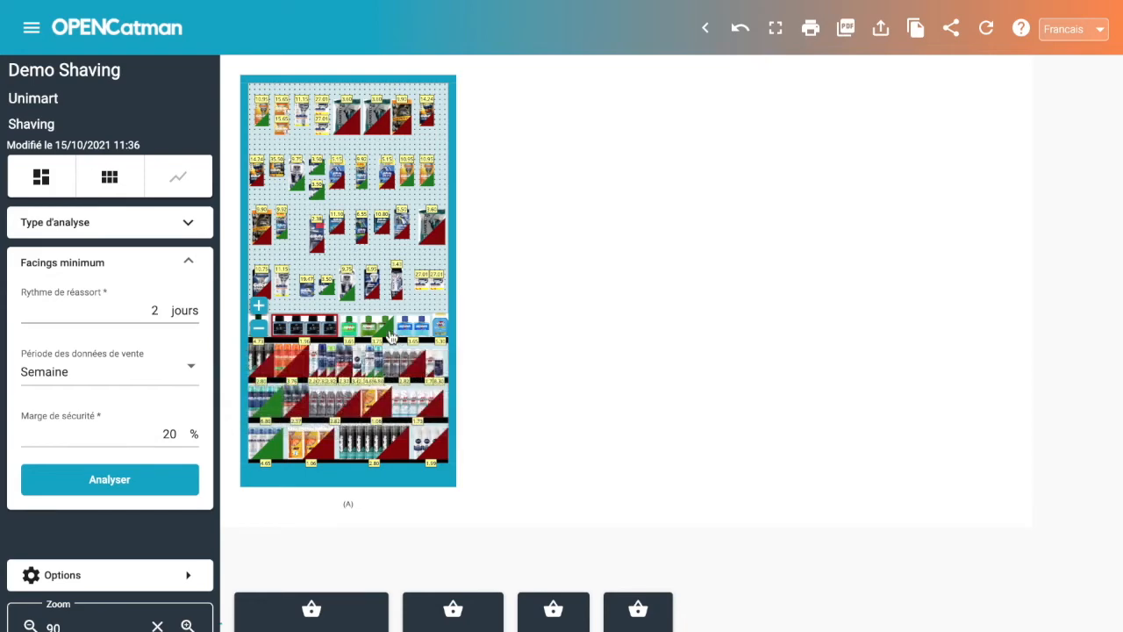
# Reduce Après-rasage Green Tonic MENNEN by one more facing, down to a single facing.
pyautogui.moveTo(389, 335)
pyautogui.click(389, 335)
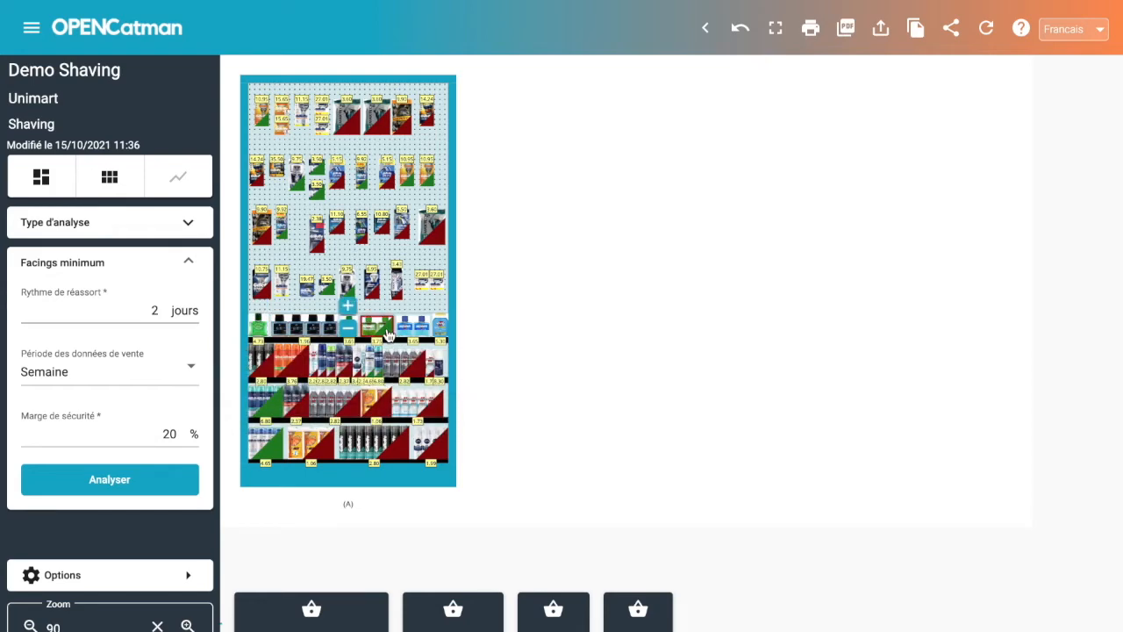
pyautogui.click(348, 331)
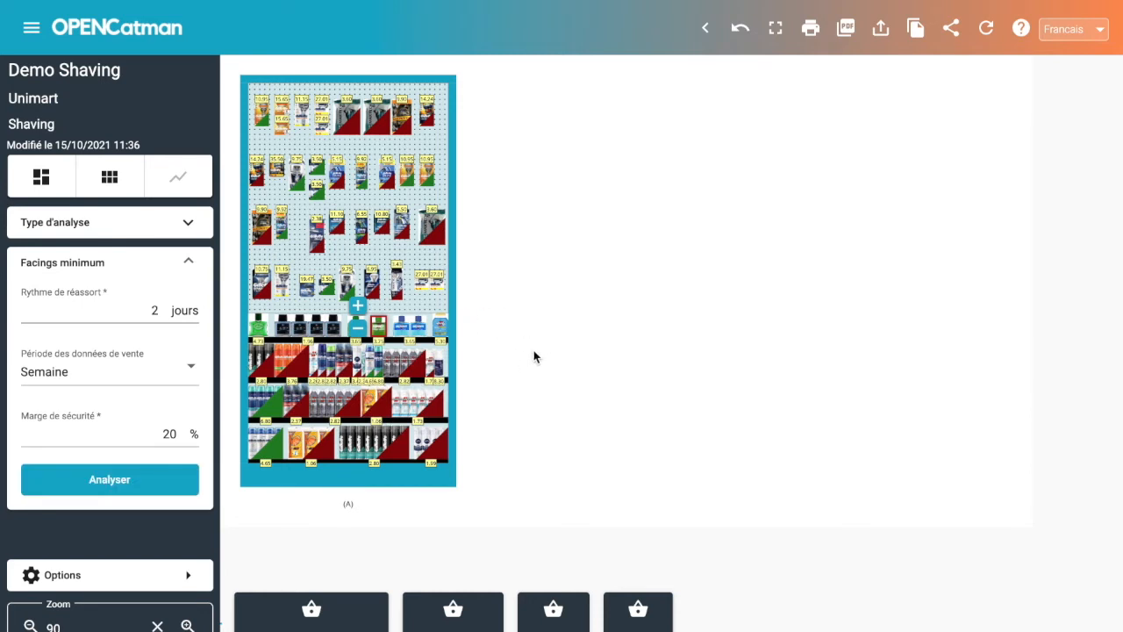
# Change the alignment of the aftershave shelf to Gauche.
pyautogui.moveTo(439, 332)
pyautogui.click(422, 341)
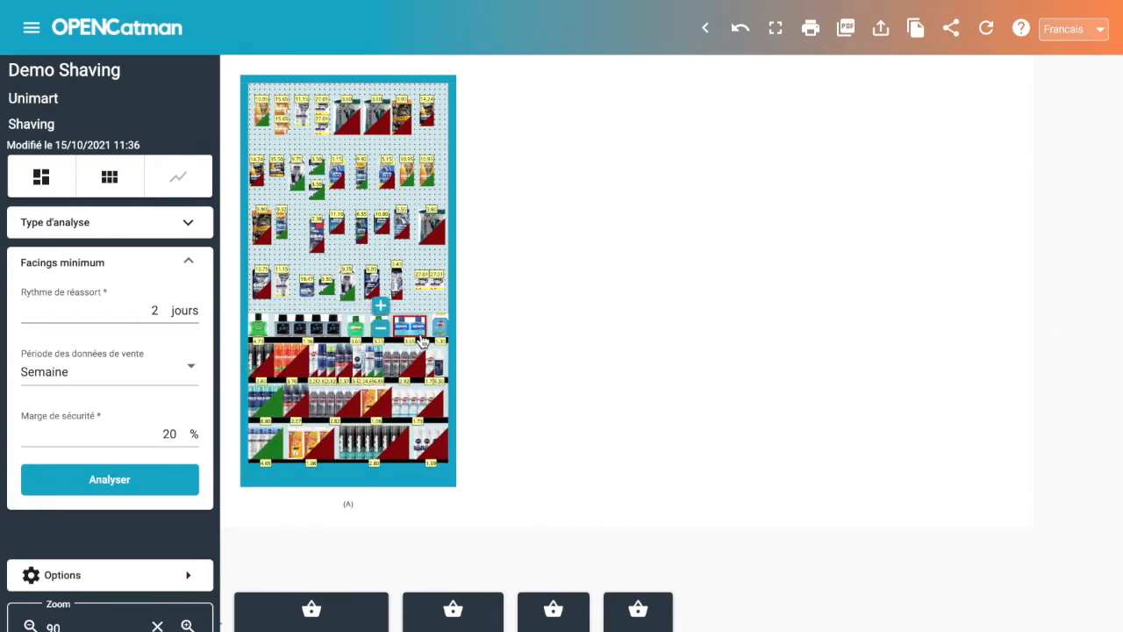
pyautogui.rightClick(422, 340)
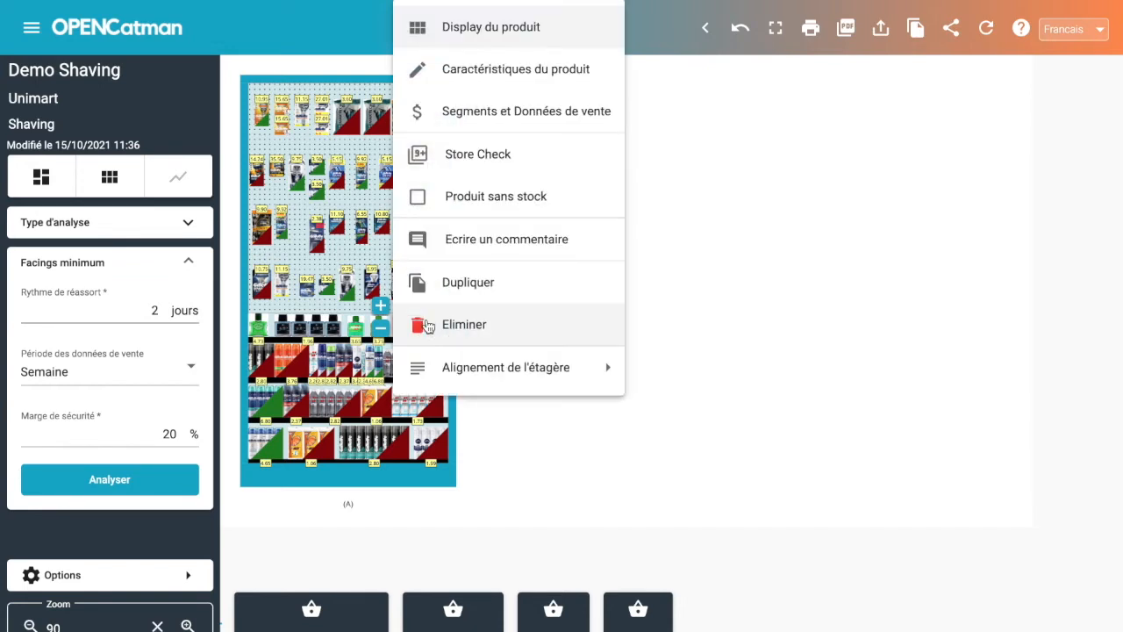
pyautogui.moveTo(441, 368)
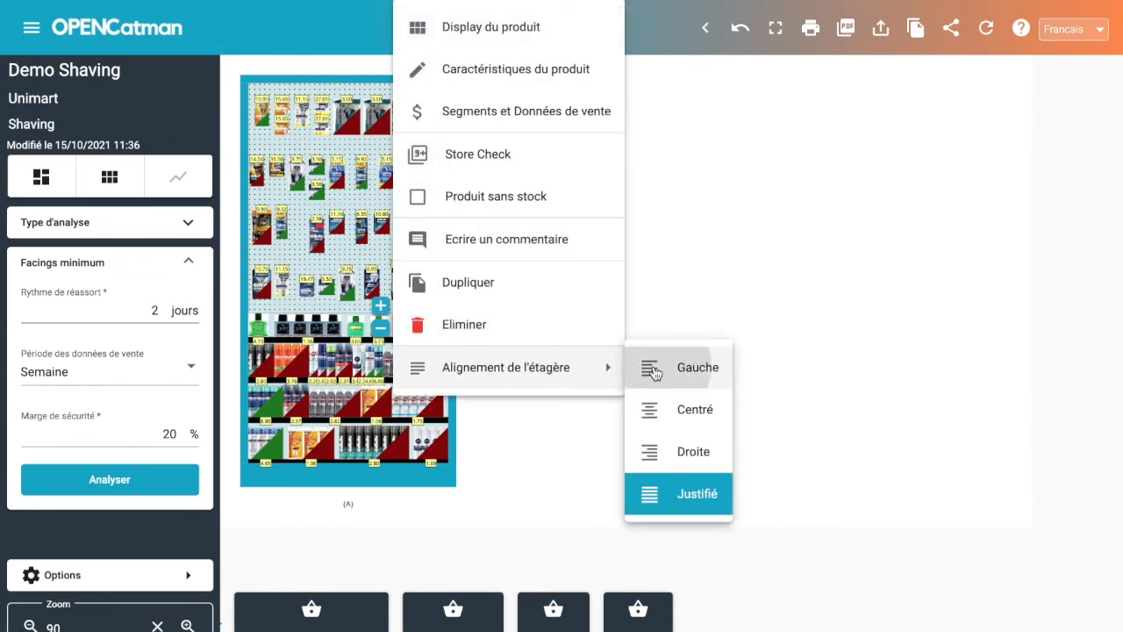
pyautogui.click(652, 368)
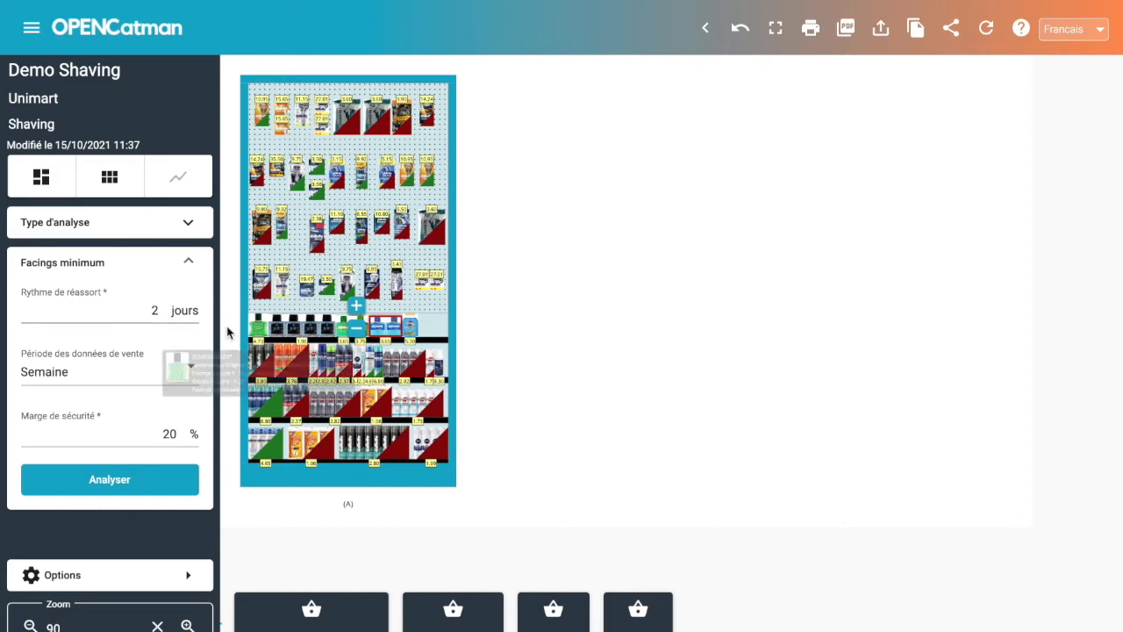
# Switch the analysis type to Optimisation de l'Espace and choose Marge $ as its criterion.
pyautogui.click(186, 223)
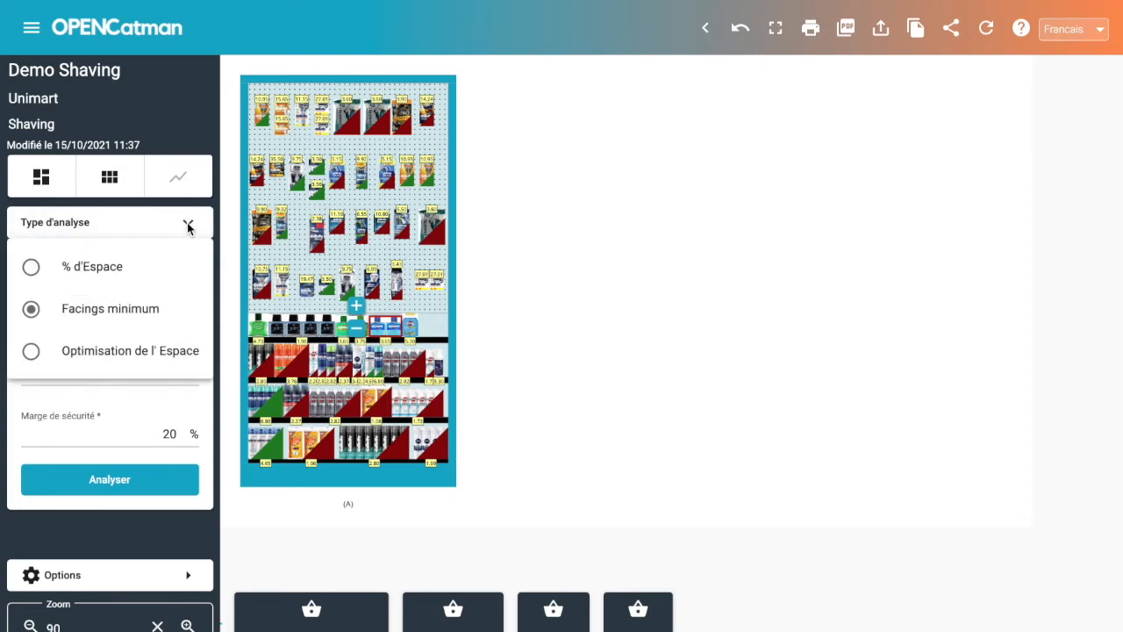
pyautogui.click(37, 353)
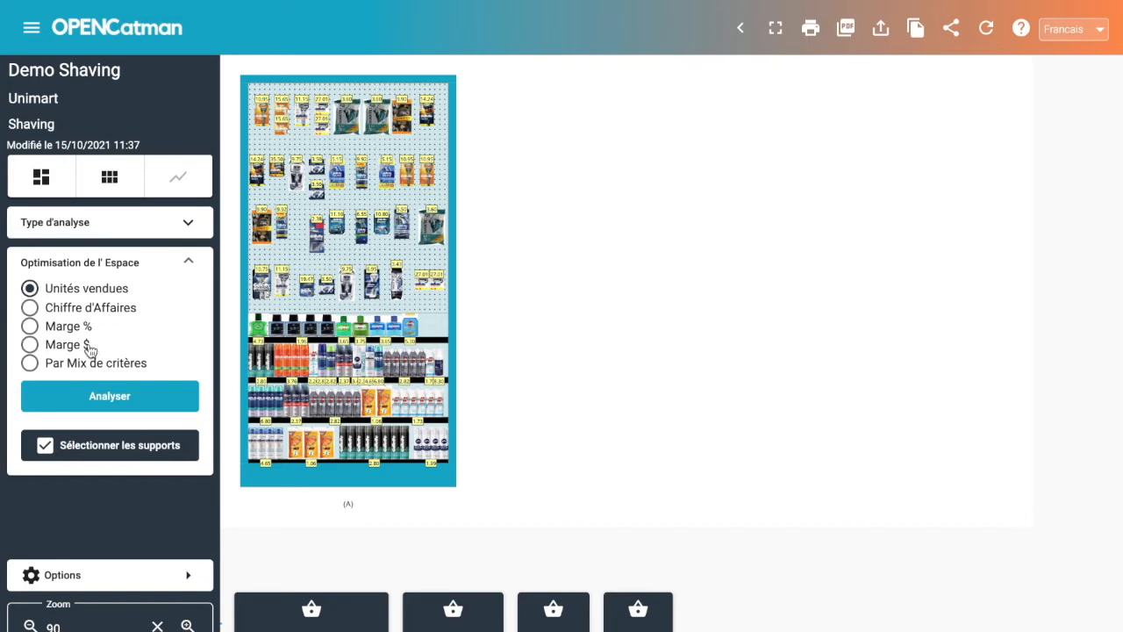
pyautogui.click(32, 366)
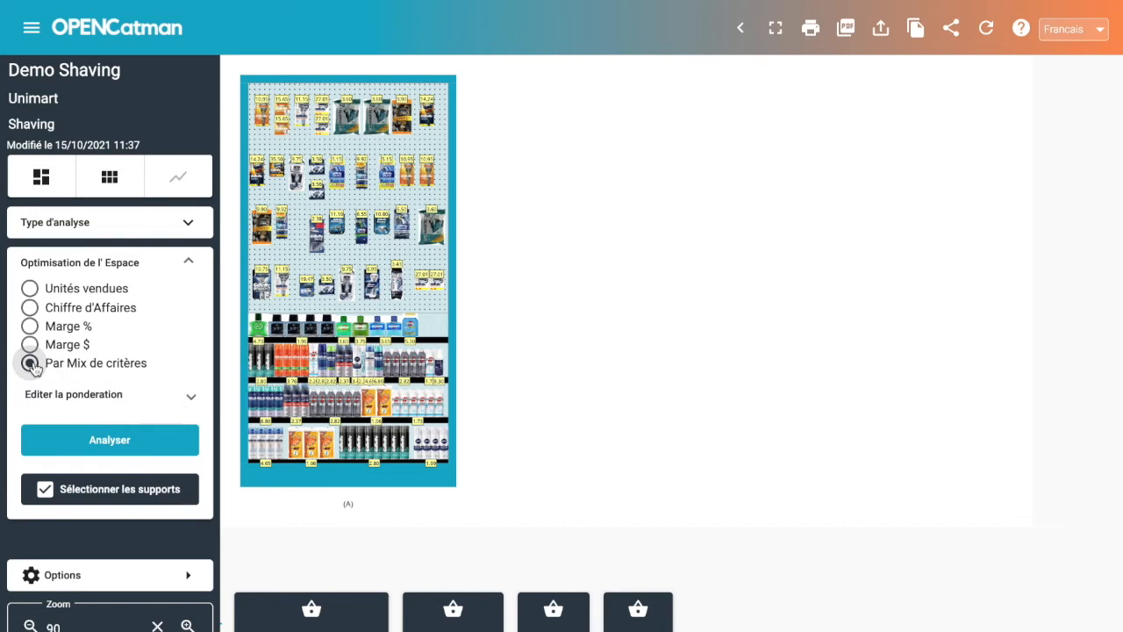
pyautogui.click(75, 396)
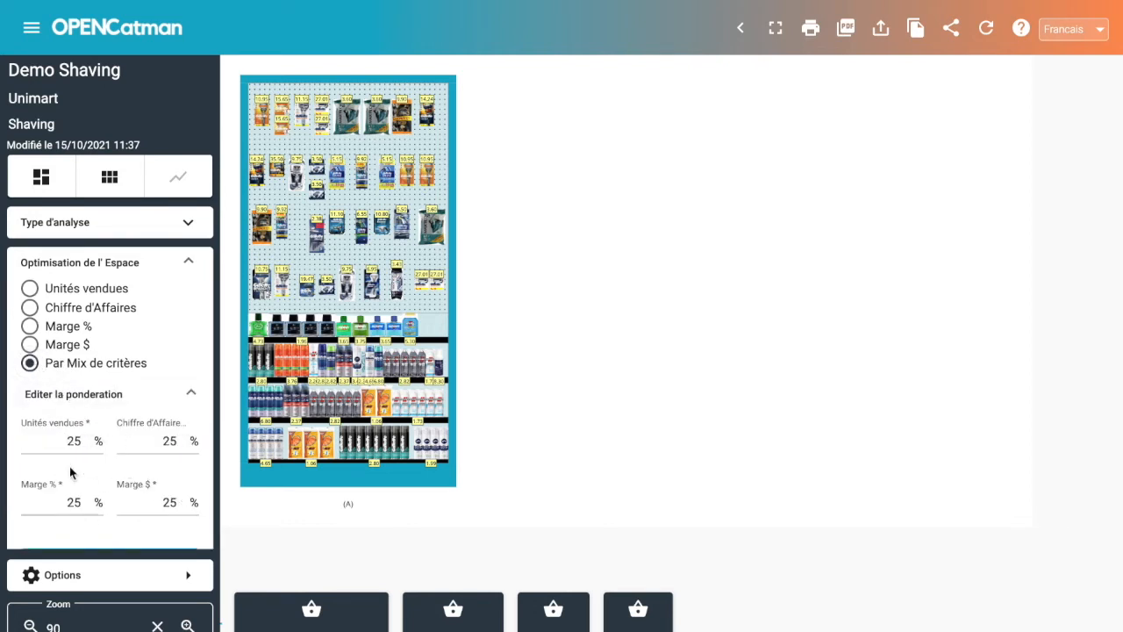
pyautogui.click(32, 346)
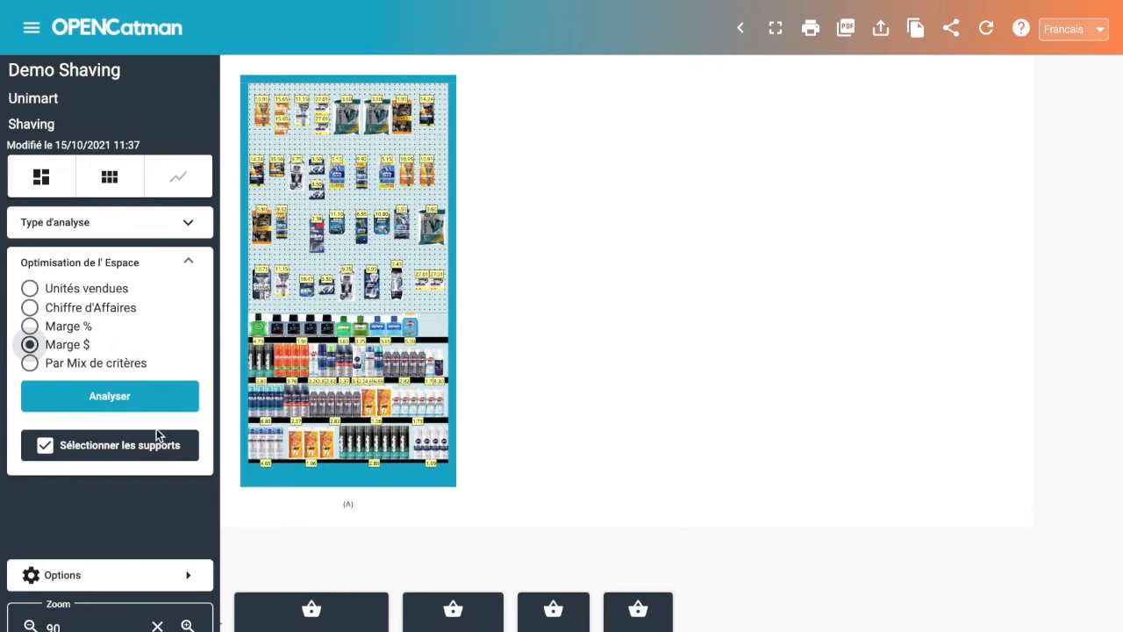
# Limit the space optimisation to the aftershave shelf and run the analysis to compare each product's space with its margin.
pyautogui.click(68, 447)
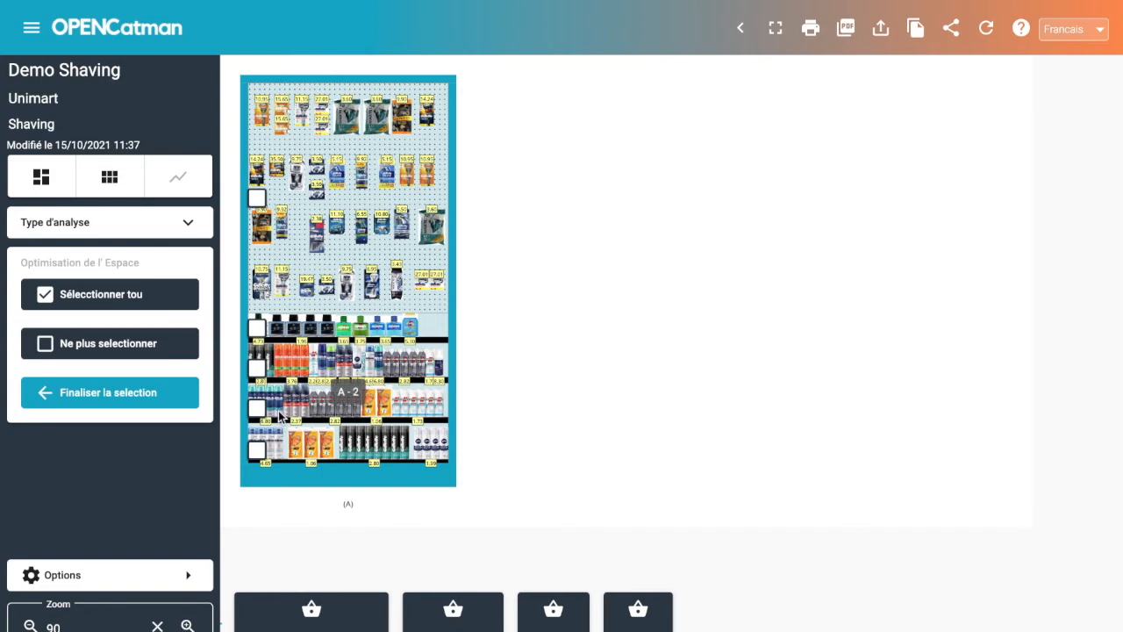
pyautogui.click(256, 328)
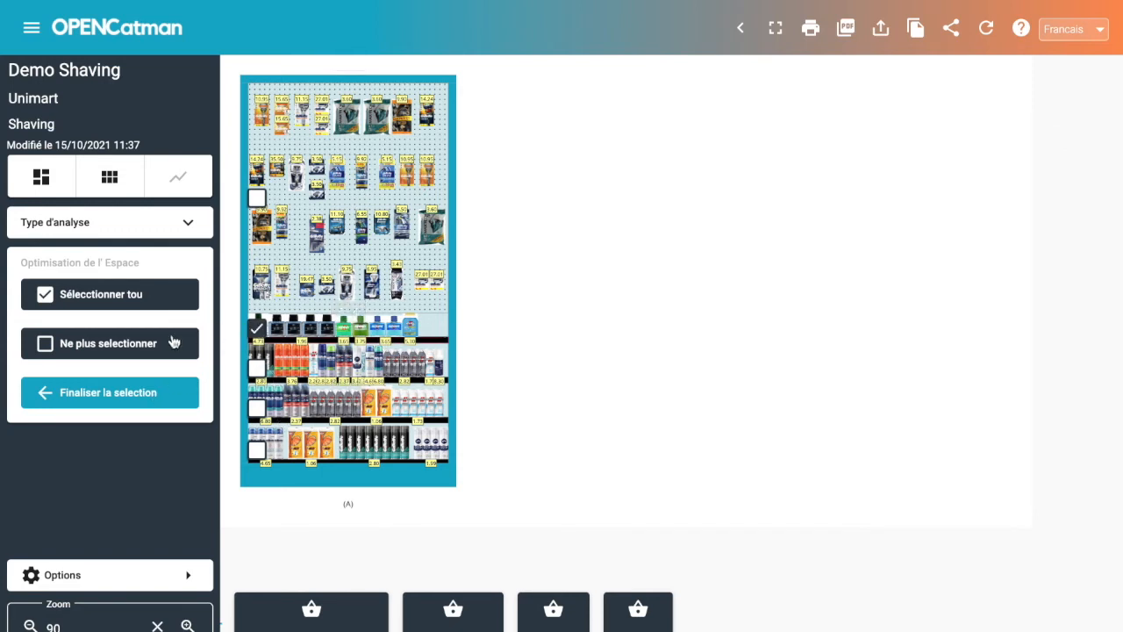
pyautogui.click(82, 397)
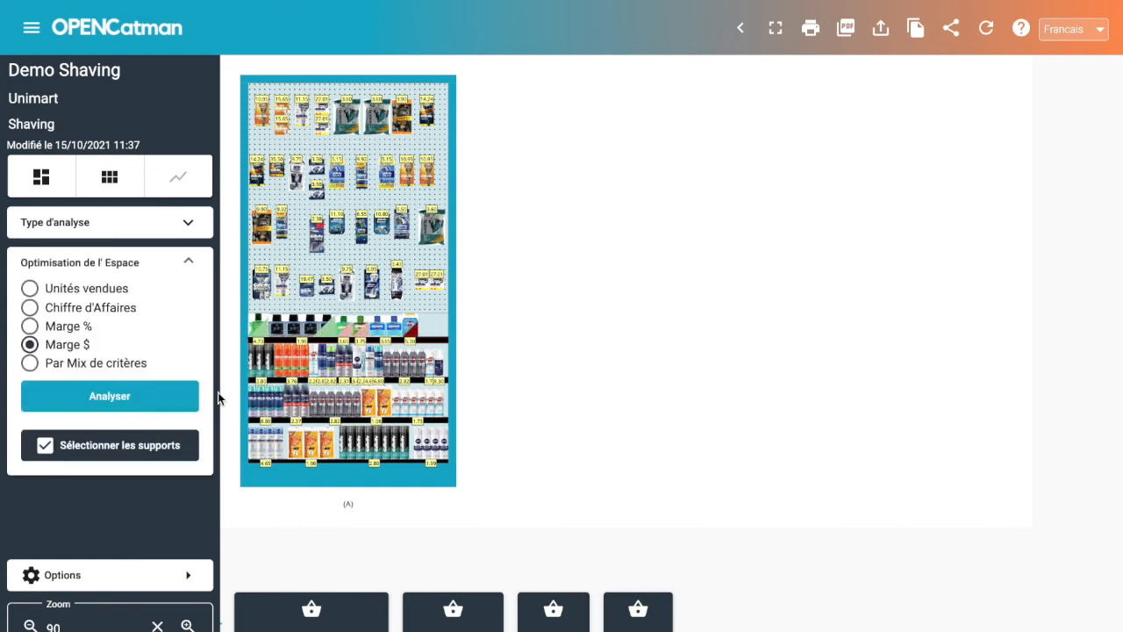
pyautogui.moveTo(290, 338)
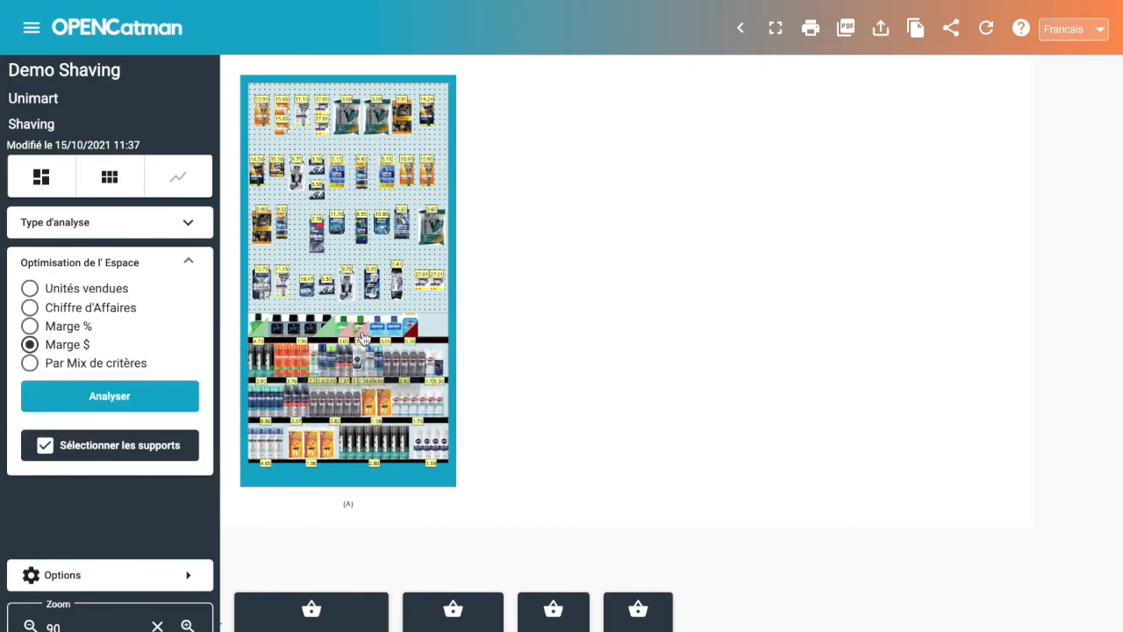
pyautogui.moveTo(360, 340)
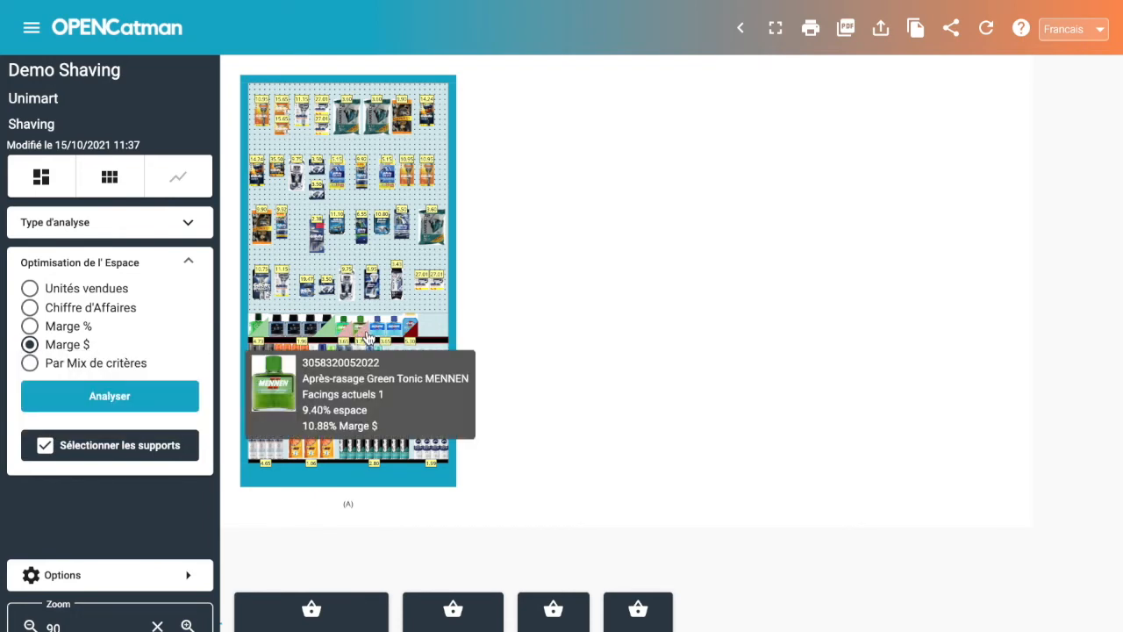
# Add one facing each to Baume énergisant après-rasage MENNEN and Après-rasage Skin Bracer MENNEN 125 ml on the aftershave shelf.
pyautogui.click(412, 336)
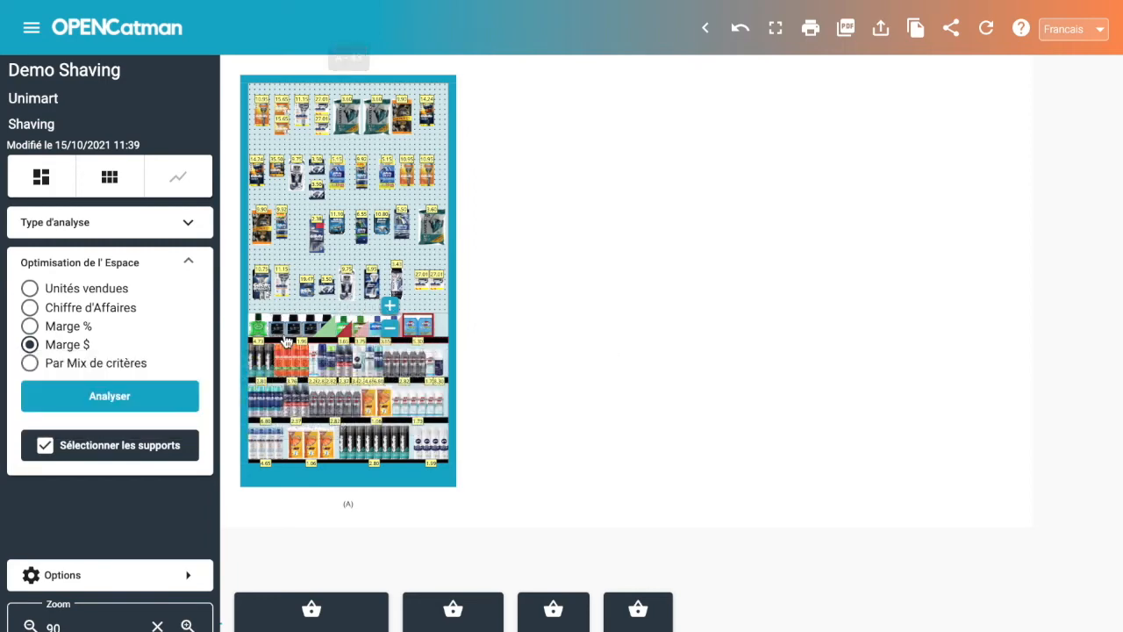
pyautogui.click(348, 333)
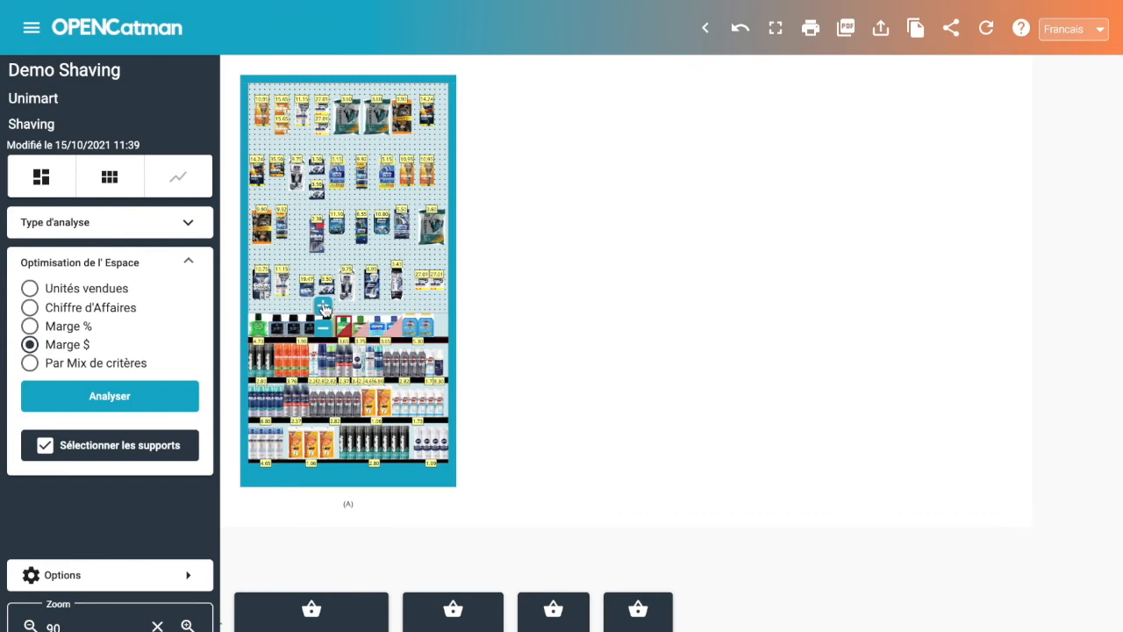
pyautogui.click(324, 306)
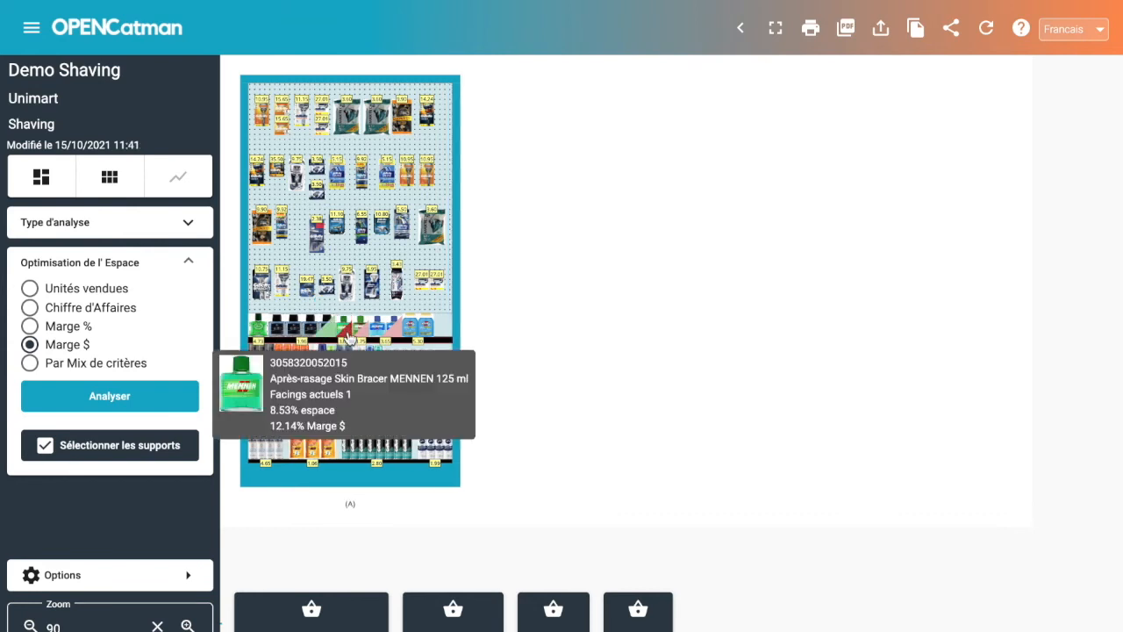
pyautogui.click(345, 334)
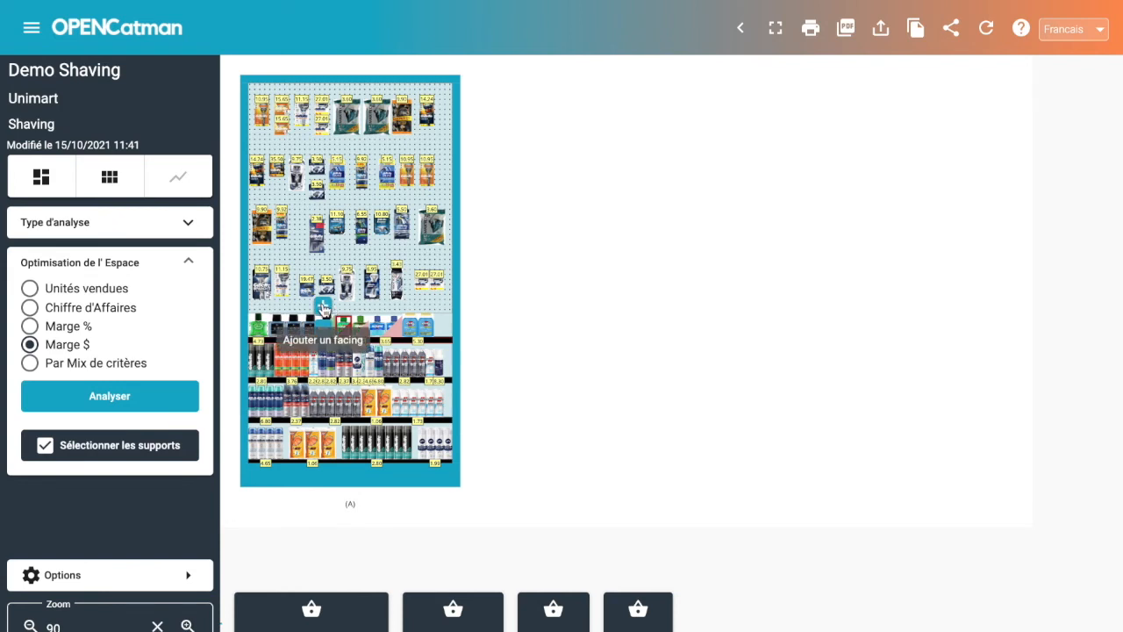
pyautogui.click(323, 307)
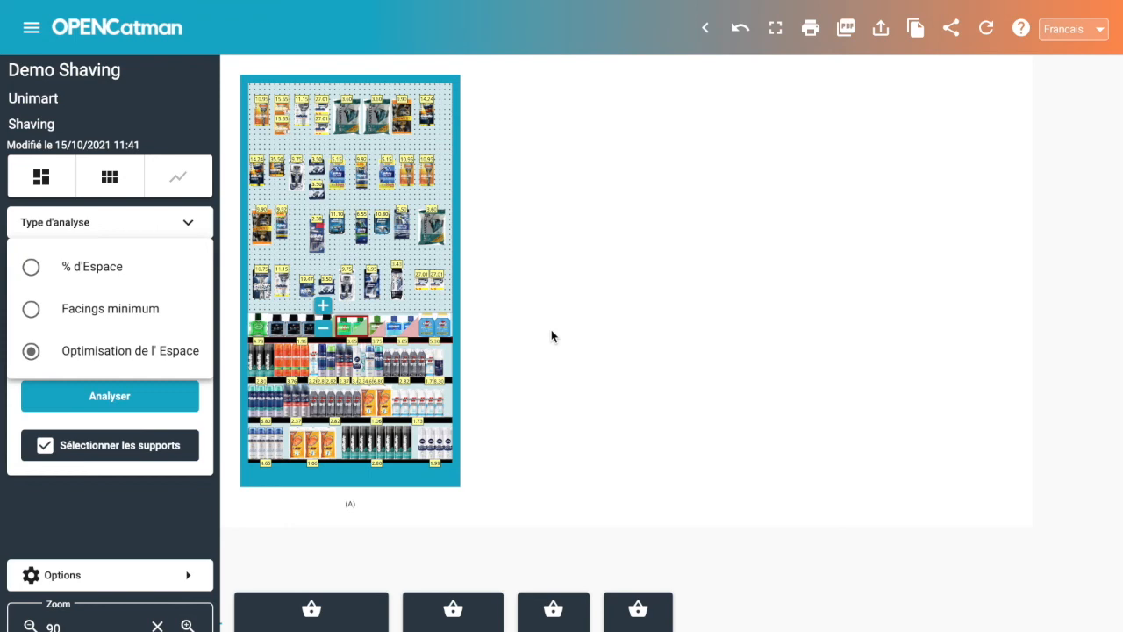
# Switch the analysis type to % d'Espace and run it by the Marque criterion to compare the brands' shares of space.
pyautogui.click(72, 269)
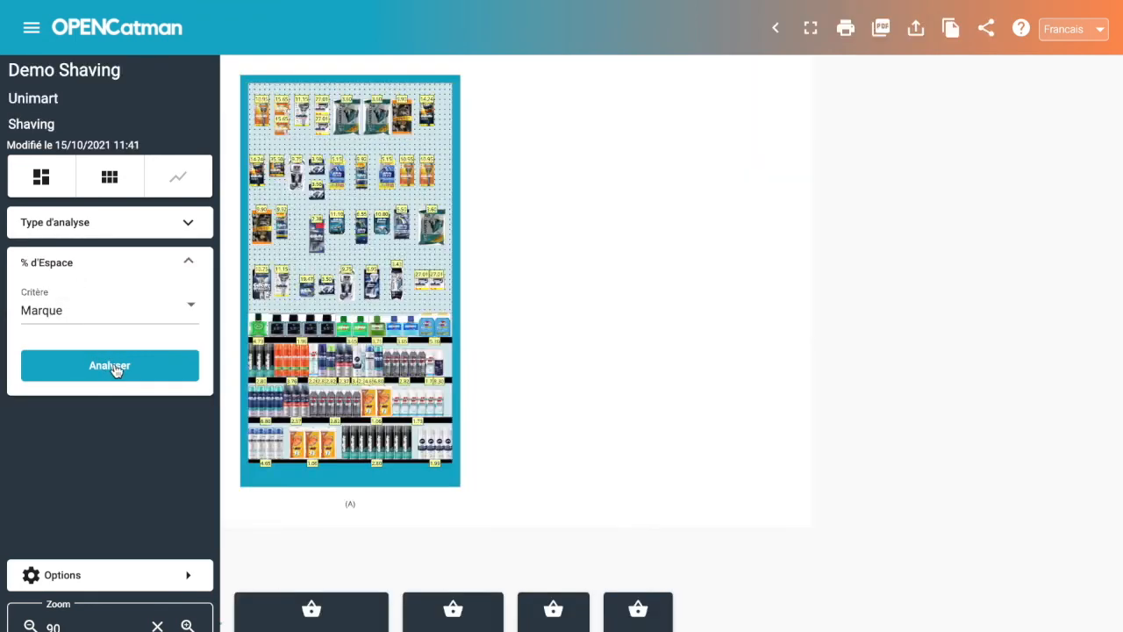
pyautogui.click(115, 366)
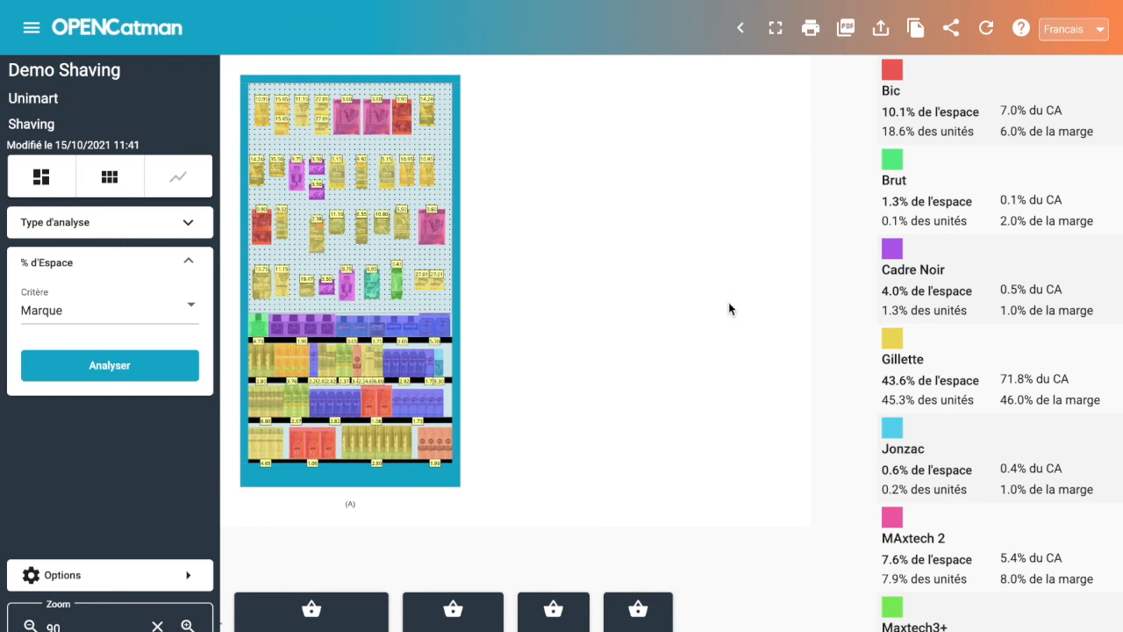